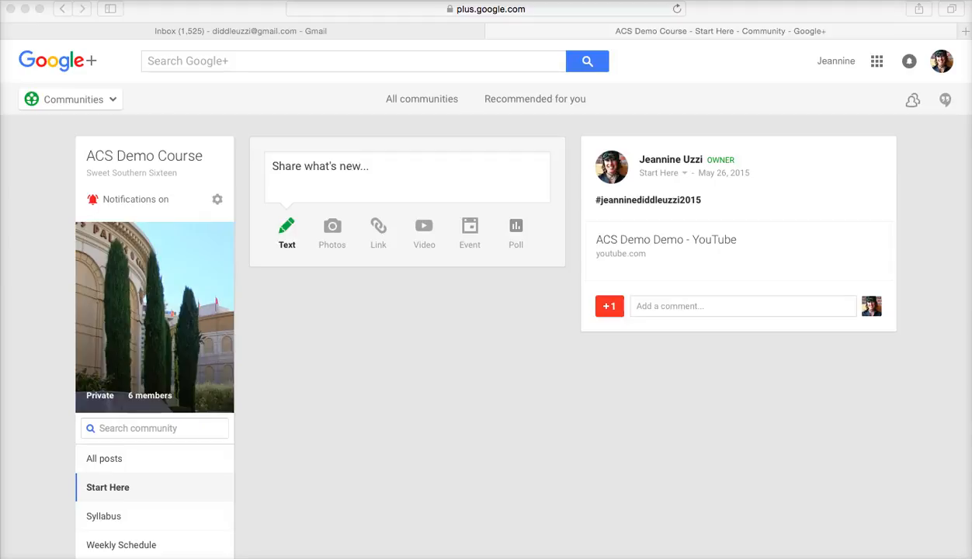
Go to your Google+ profile page from the menu, then to the Communities page
left_click(98, 103)
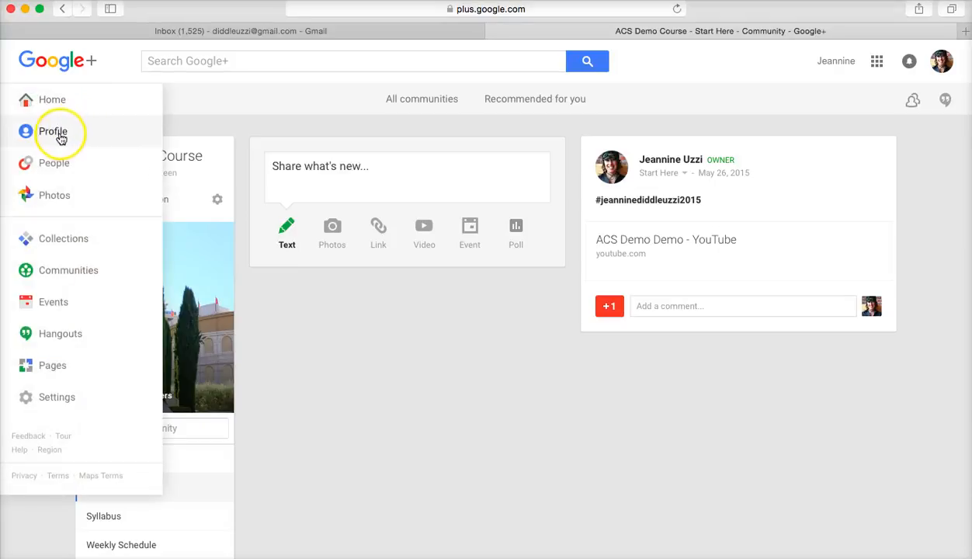
left_click(60, 136)
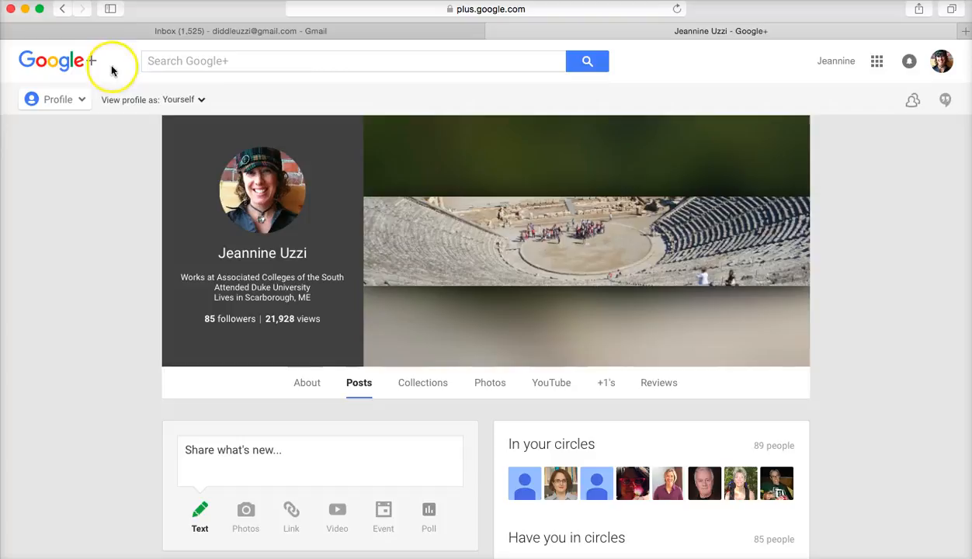
mouse_move(79, 102)
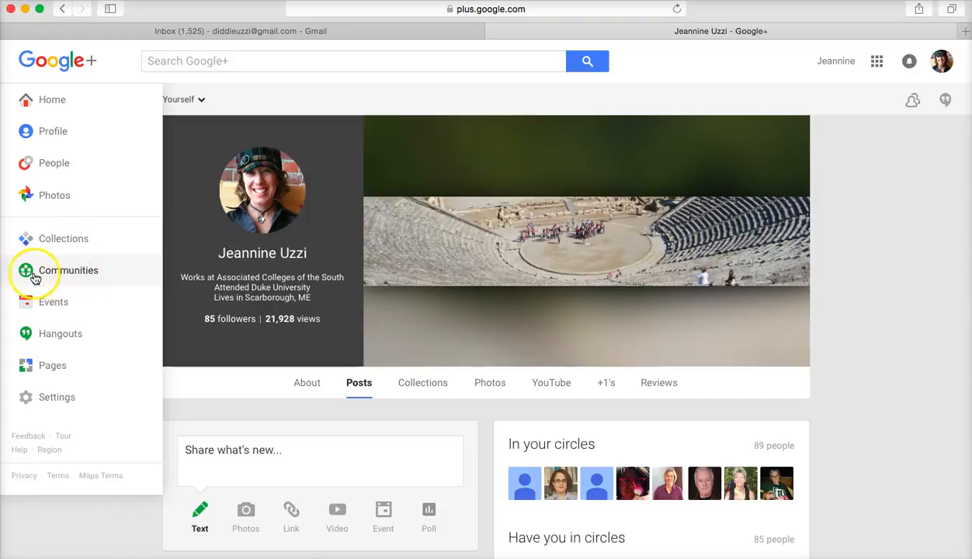
left_click(75, 277)
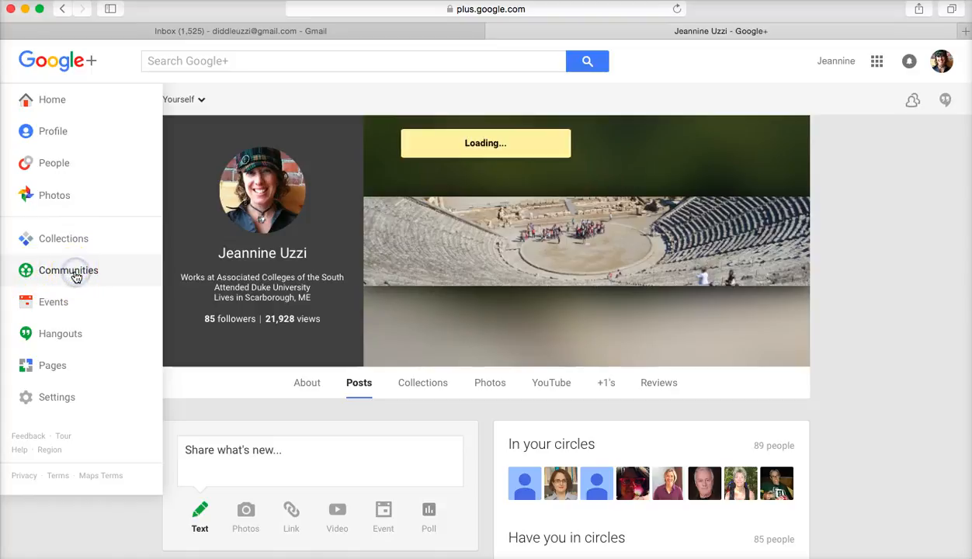
left_click(444, 410)
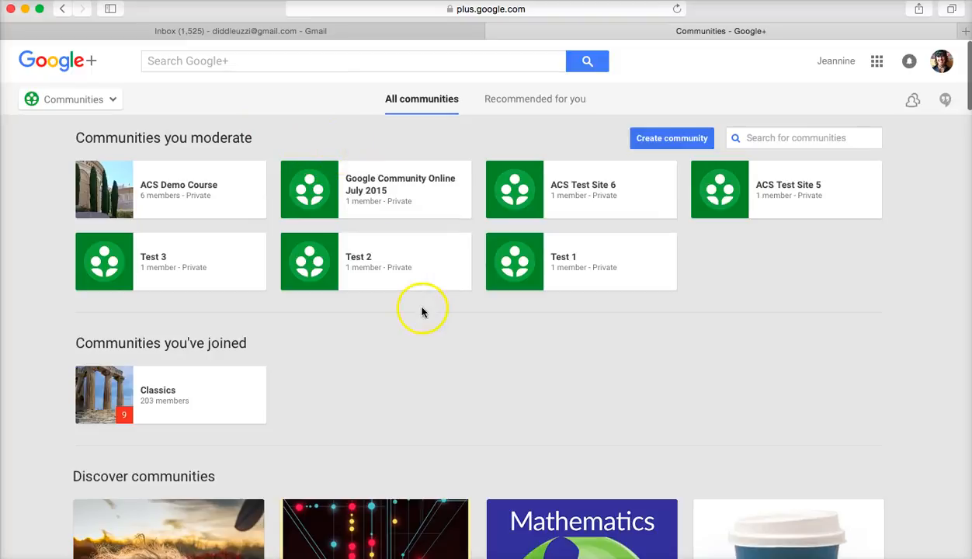
left_click(196, 187)
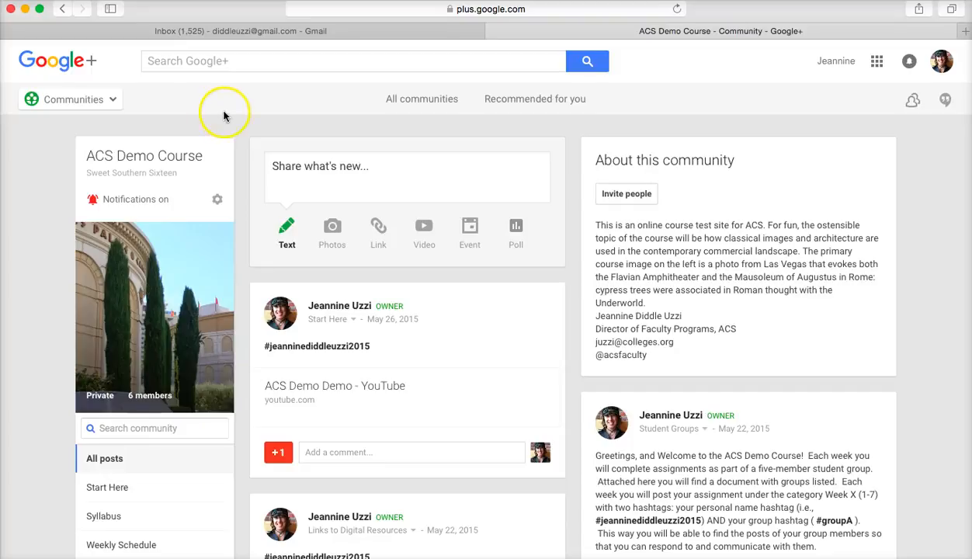
left_click(100, 99)
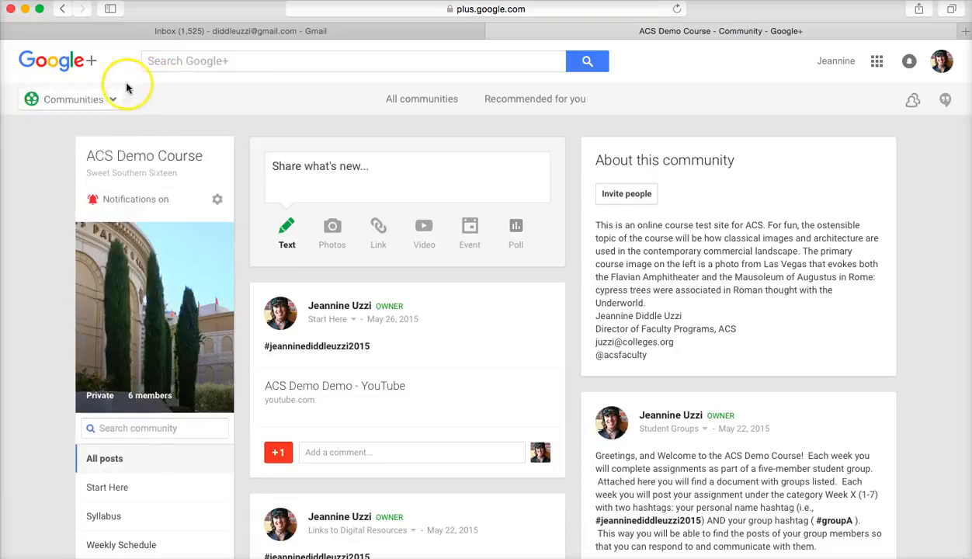
left_click(108, 99)
left_click(70, 269)
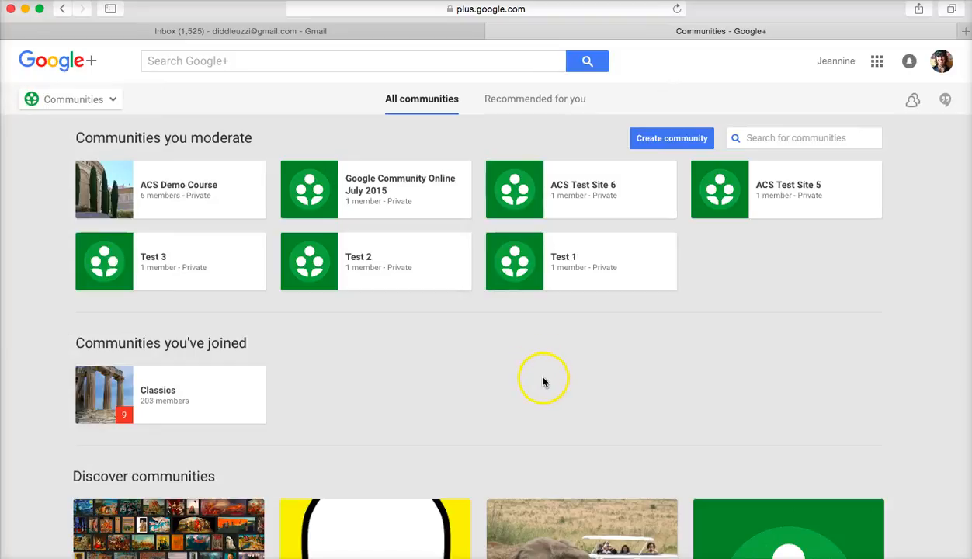
Create a Private community named 'ACS Demo Site 7' with 'No, hide it from searches' selected
left_click(672, 139)
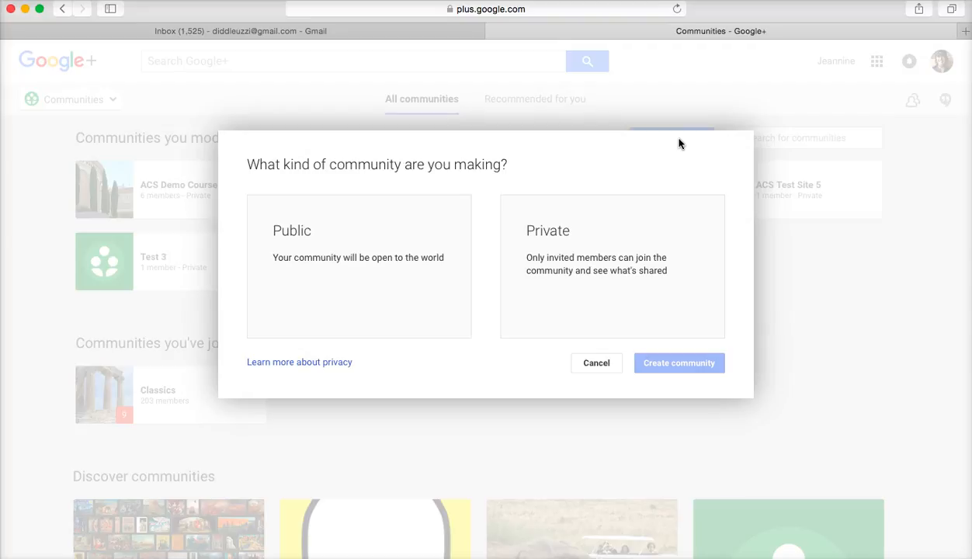
left_click(636, 229)
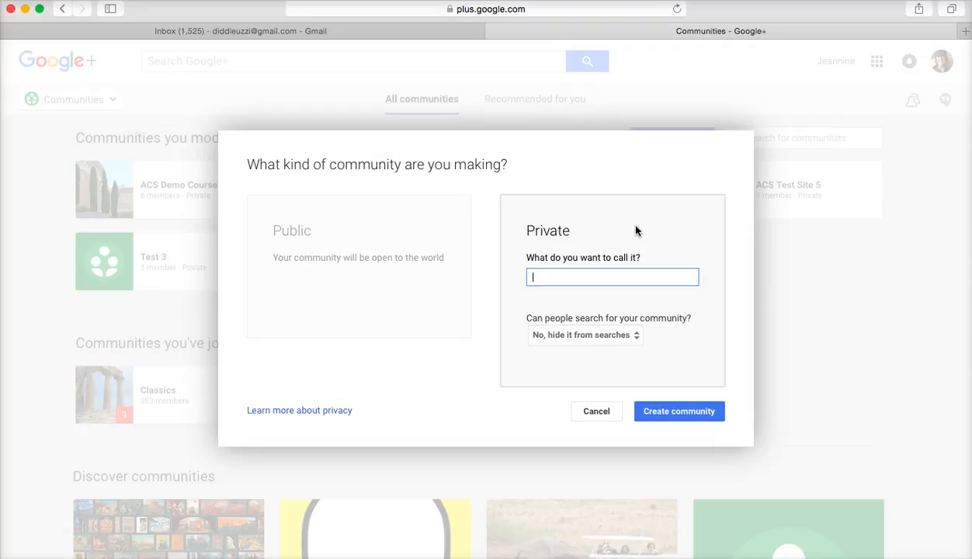
left_click(638, 339)
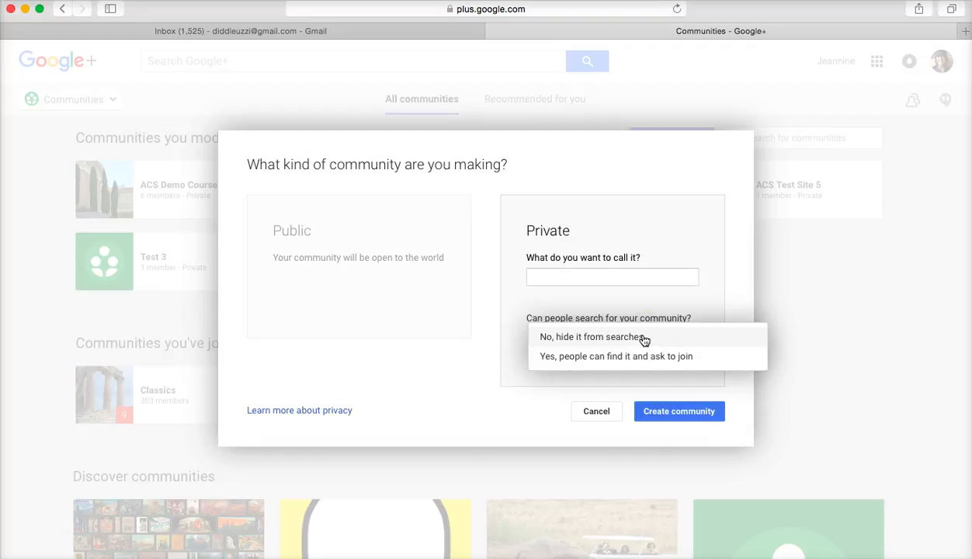
left_click(638, 278)
type("ACS Demo Site 7")
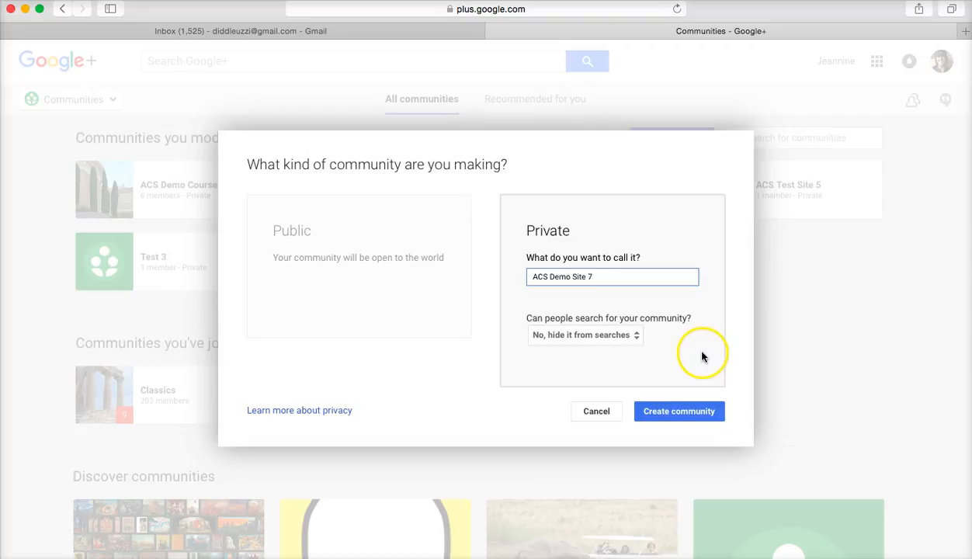
left_click(686, 411)
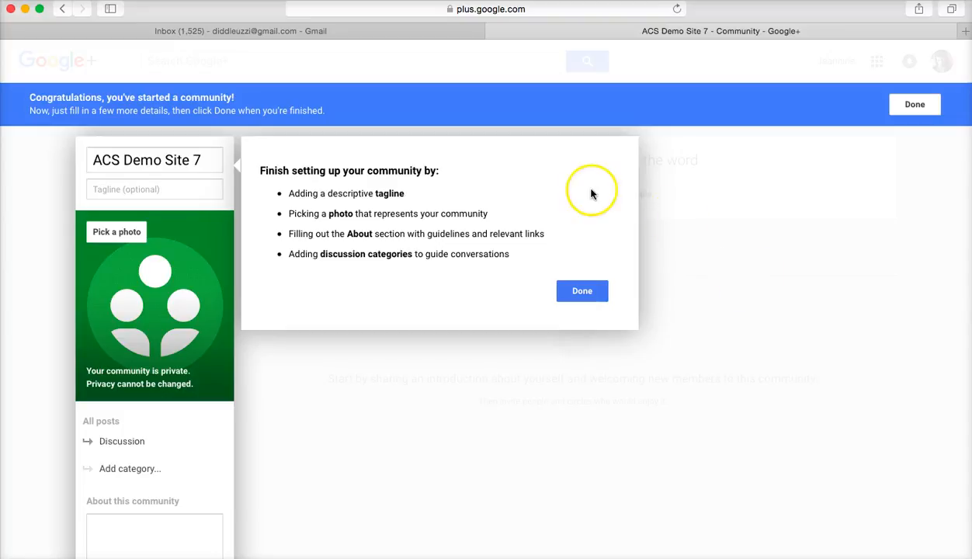
Enter 'Fun with Google!' as the ACS Demo Site 7 tagline, fixing the typo
left_click(196, 188)
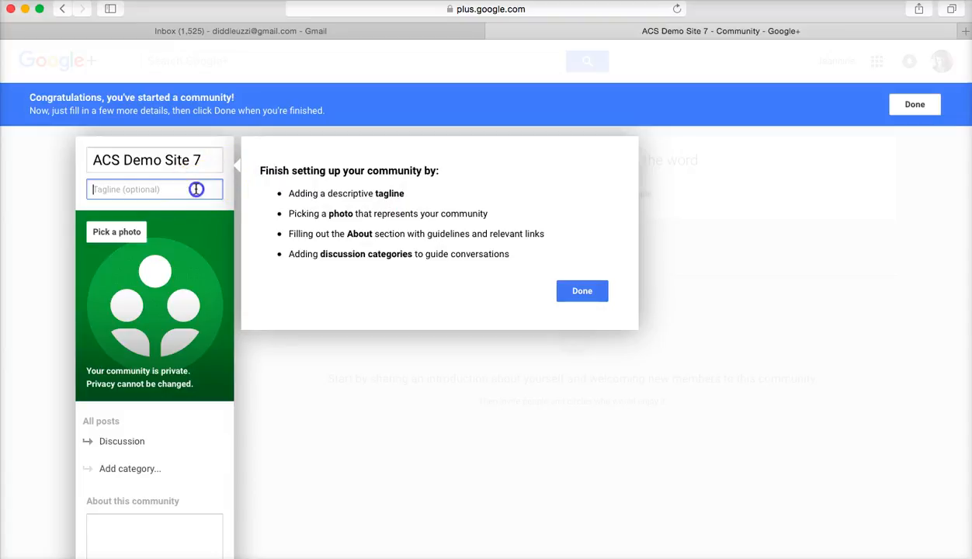
type("Fun with Googl!")
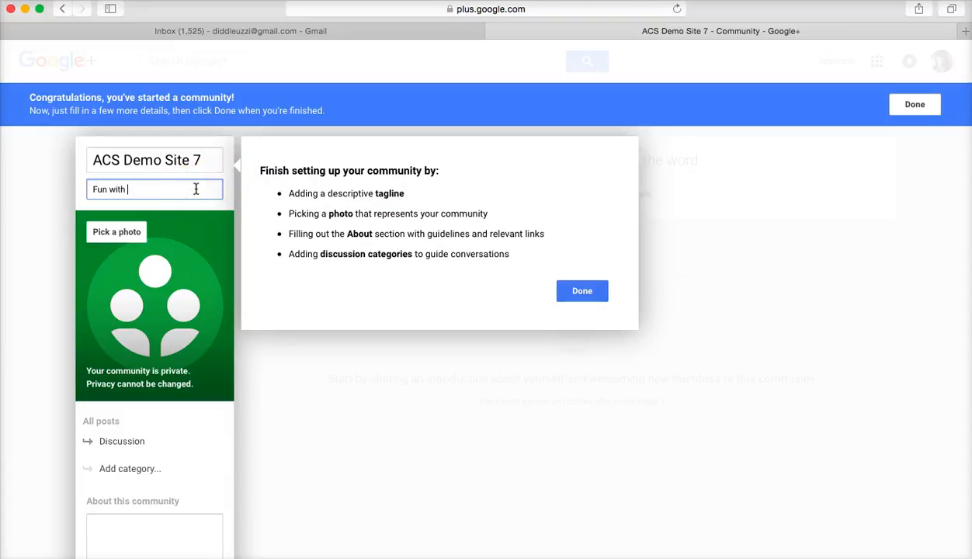
key("BackSpace")
key("BackSpace")
type("e!")
left_click(131, 235)
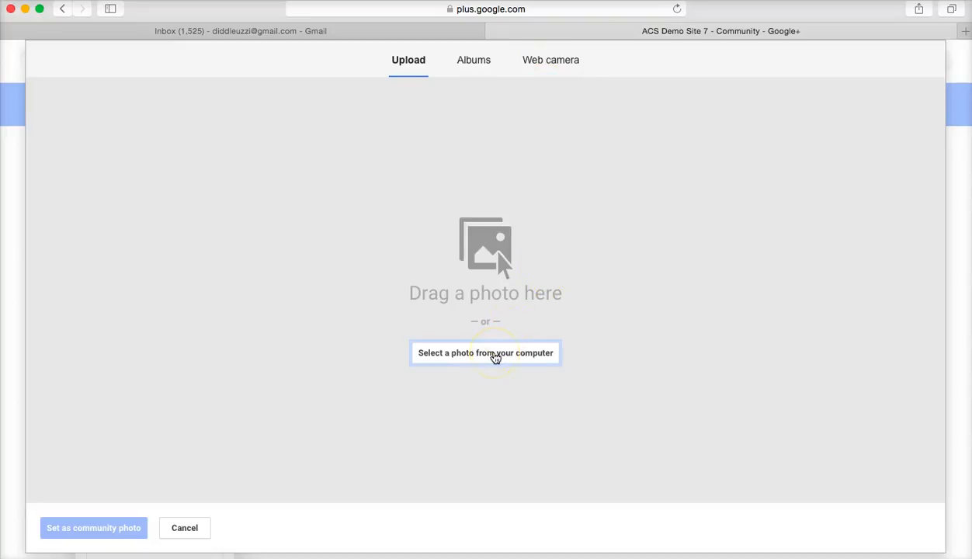
left_click(495, 354)
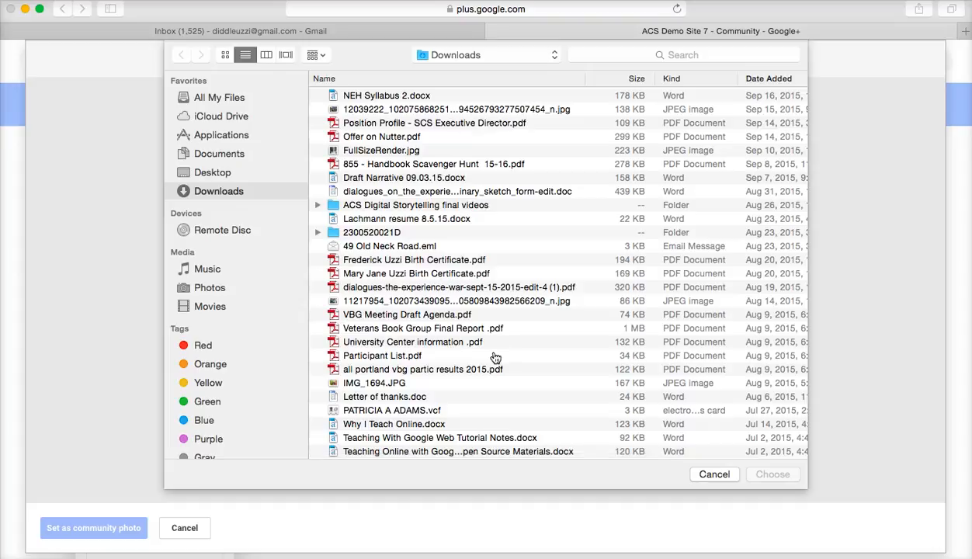
scroll(453, 307, "down", 10)
scroll(452, 307, "down", 20)
scroll(452, 308, "down", 3)
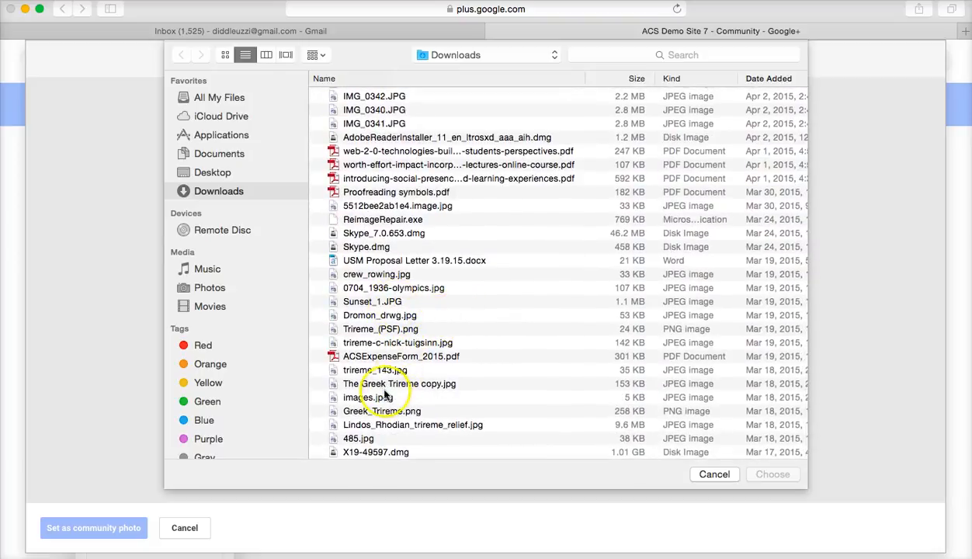
left_click(711, 476)
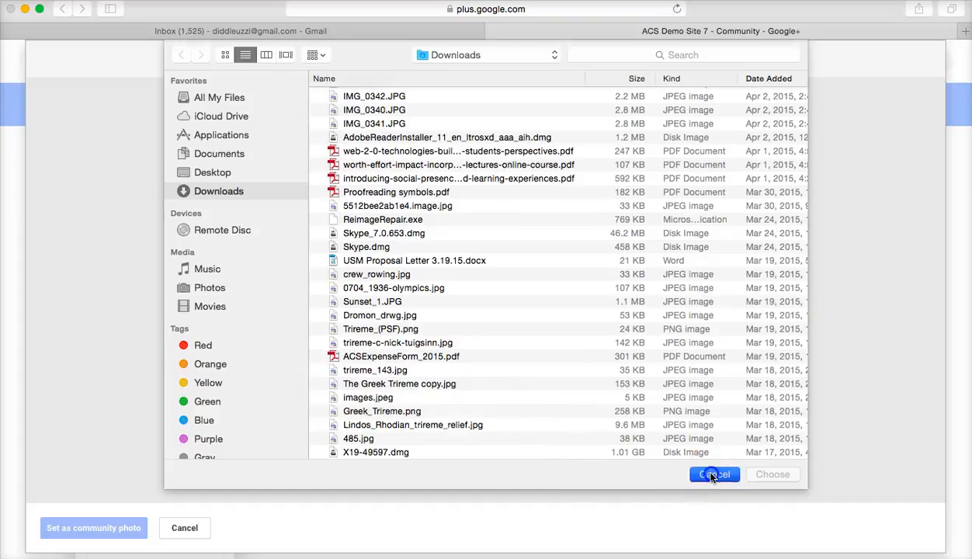
left_click(189, 528)
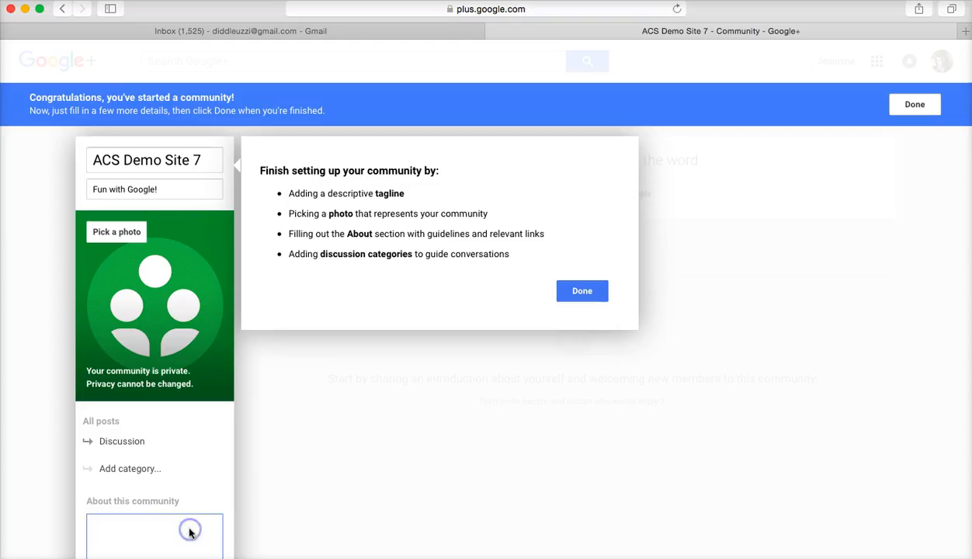
Write 'This course addresses the art of the neolithic period and beyond.' in About this community
scroll(433, 425, "down", 1)
scroll(435, 429, "up", 1)
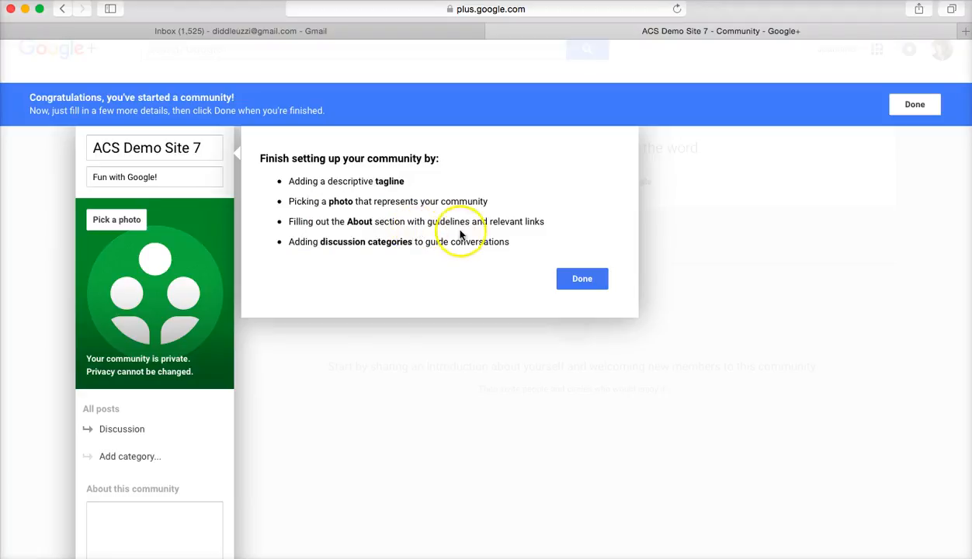
scroll(471, 382, "down", 3)
left_click(192, 411)
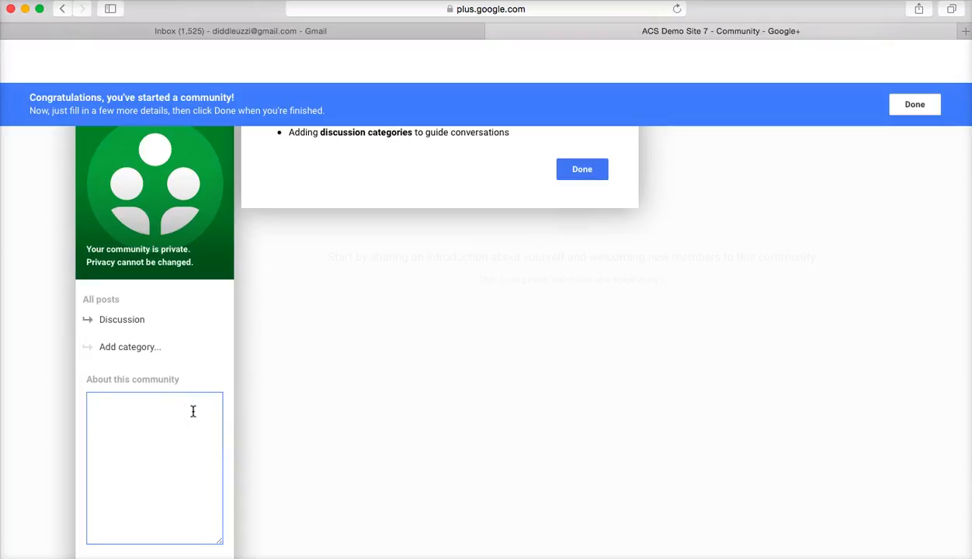
type("This course addresses the art of the neolithic p")
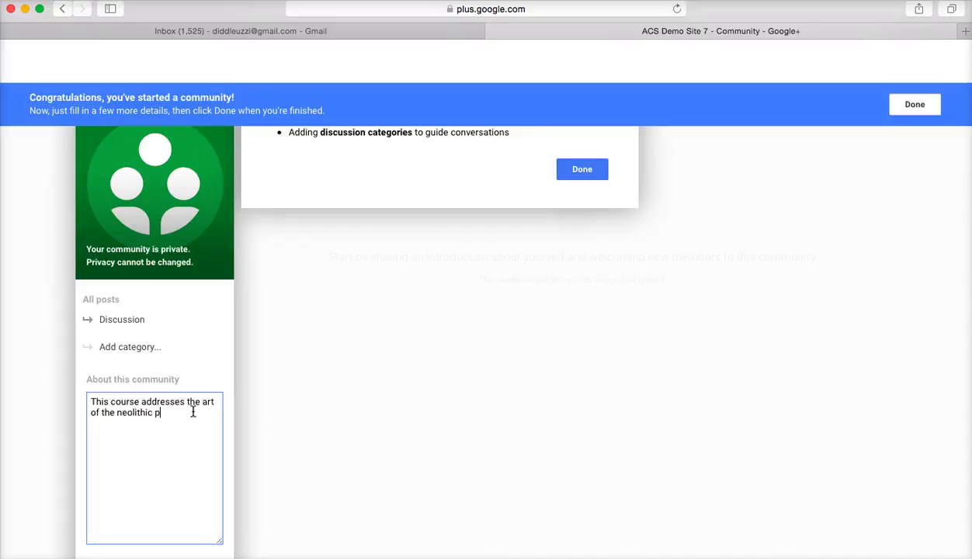
type("eriod and beyond.")
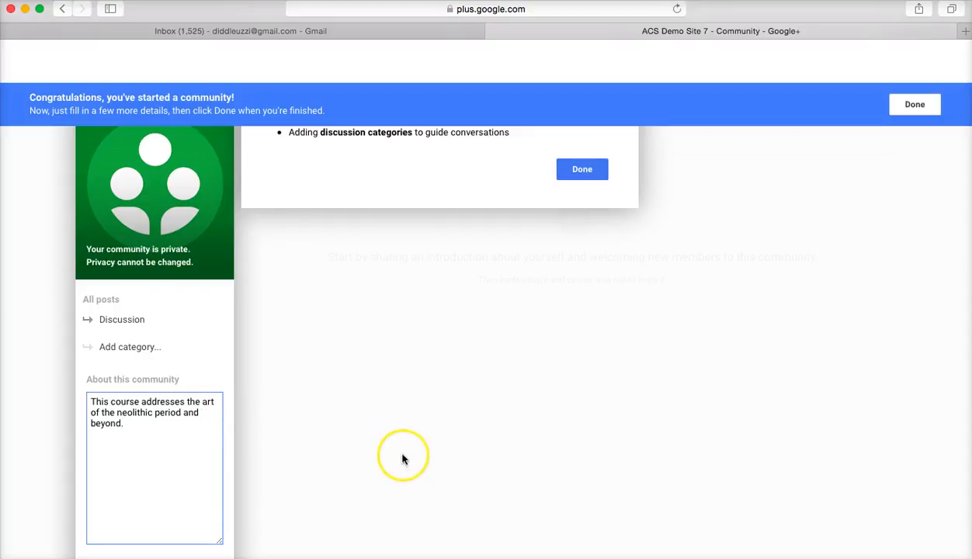
scroll(402, 458, "up", 3)
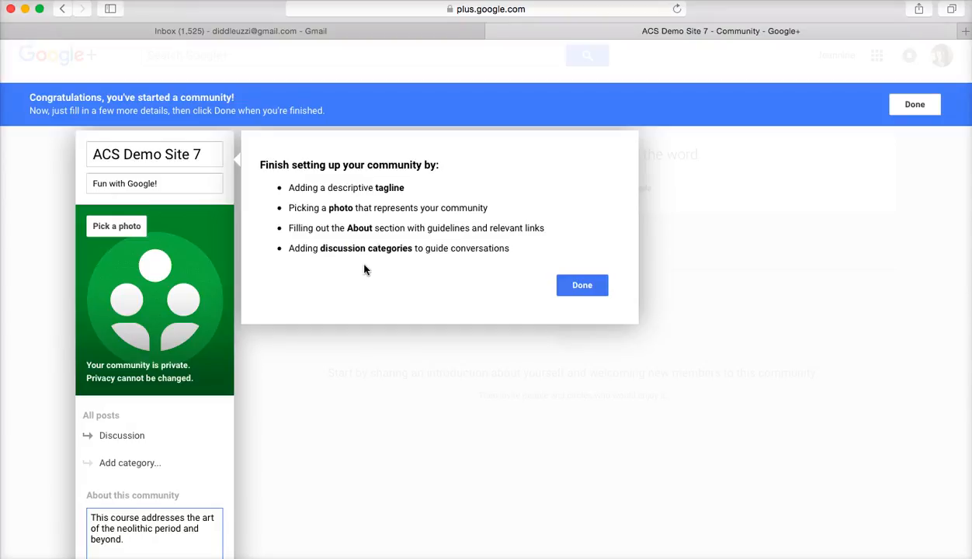
scroll(406, 373, "down", 3)
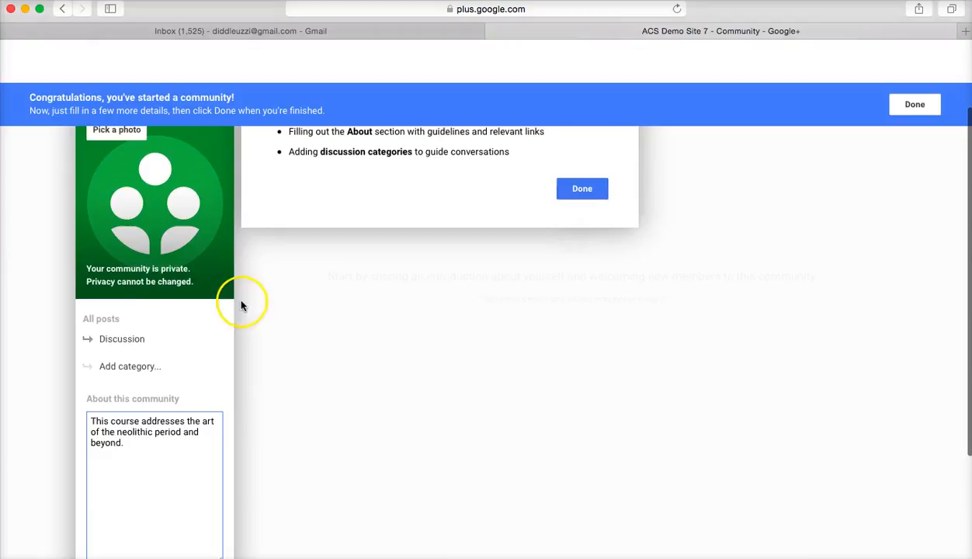
Rename the default Discussion category to 'Start Here' and add a 'Syllabus' category
left_click(114, 340)
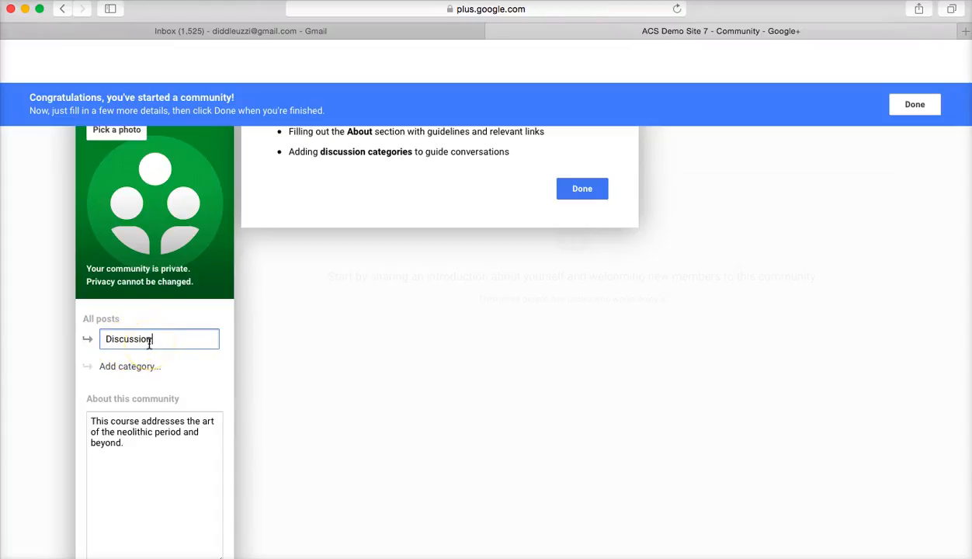
key("BackSpace")
key("BackSpace")
key("BackSpace")
key("BackSpace")
key("BackSpace")
key("BackSpace")
key("BackSpace")
key("BackSpace")
key("BackSpace")
key("BackSpace")
type("Start Here")
left_click(142, 368)
left_click(143, 368)
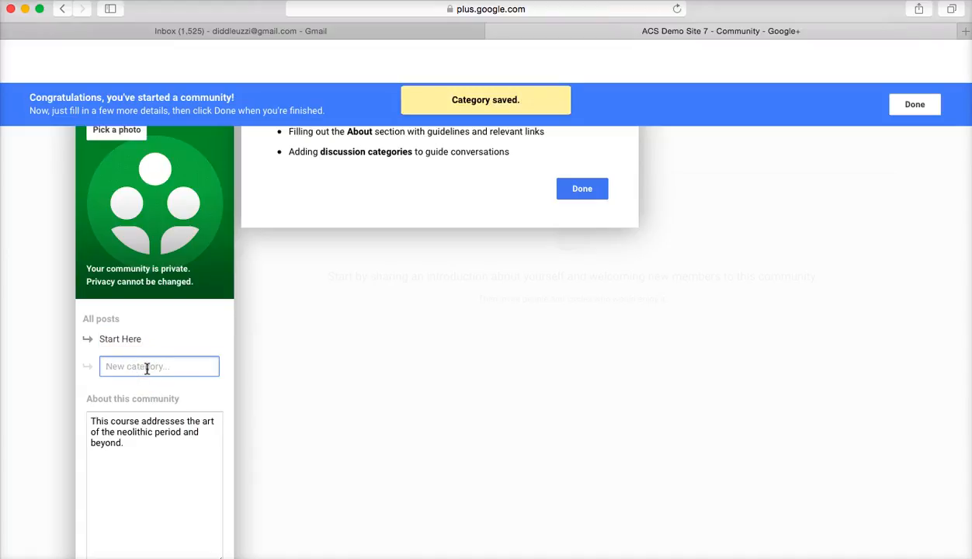
type("Syllabus")
key("Return")
Add 'Weekly Schedule' and 'Student Groups' as discussion categories
left_click(133, 394)
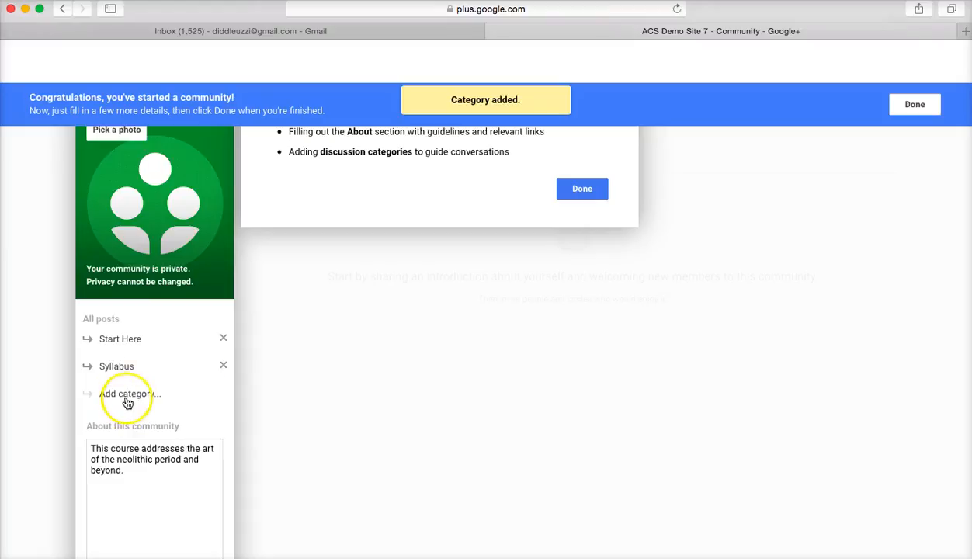
type("WEek")
key("BackSpace")
key("BackSpace")
key("BackSpace")
key("BackSpace")
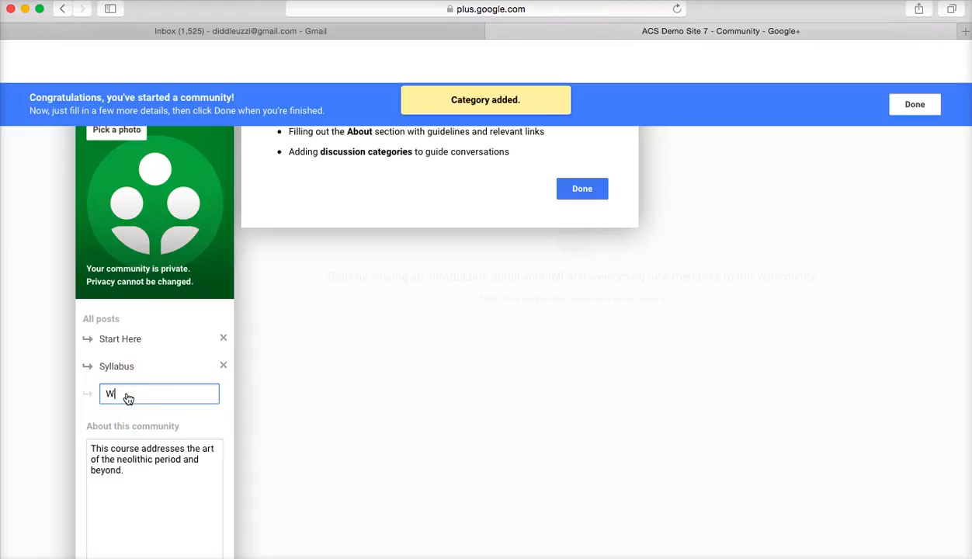
type("eekly Scheudl")
key("BackSpace")
key("BackSpace")
key("BackSpace")
type("dule")
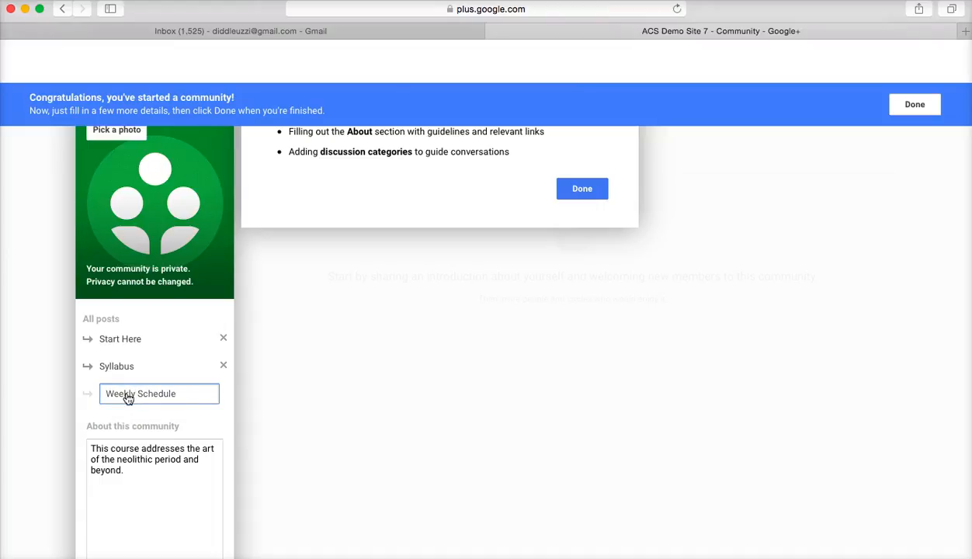
key("Return")
left_click(115, 419)
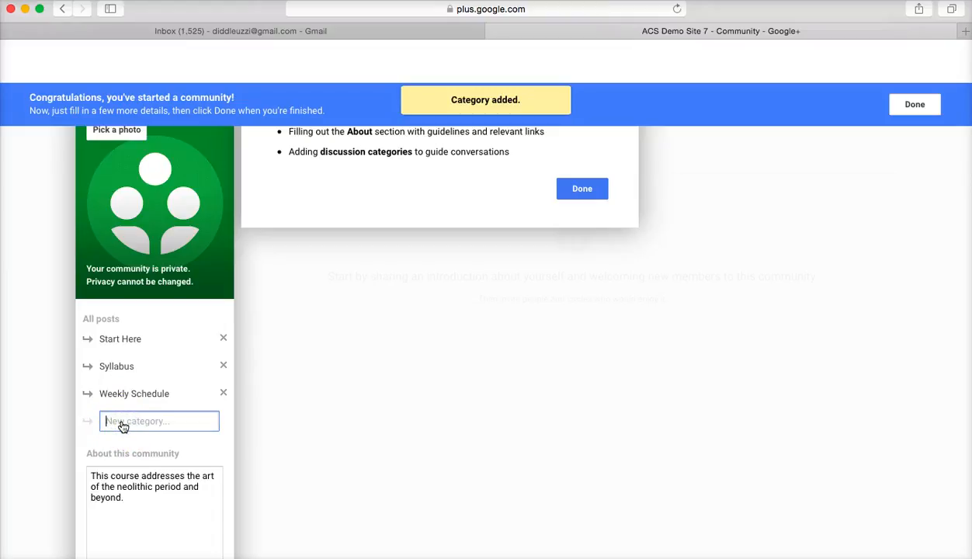
type("Student ")
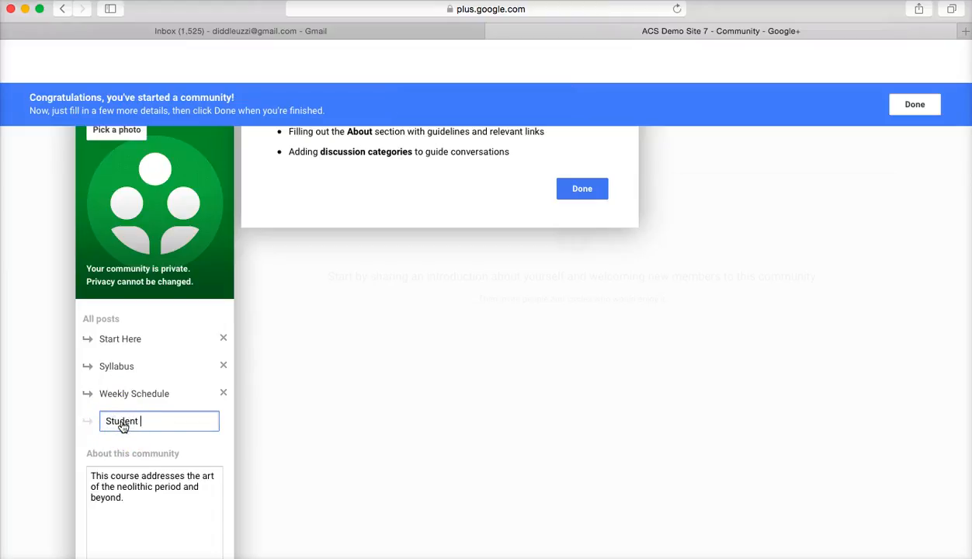
type("Groups")
key("Return")
Add 'Mini Lecture', 'Prof Announcements' and 'Web Resources' as discussion categories
left_click(140, 447)
type("Mini Lecture")
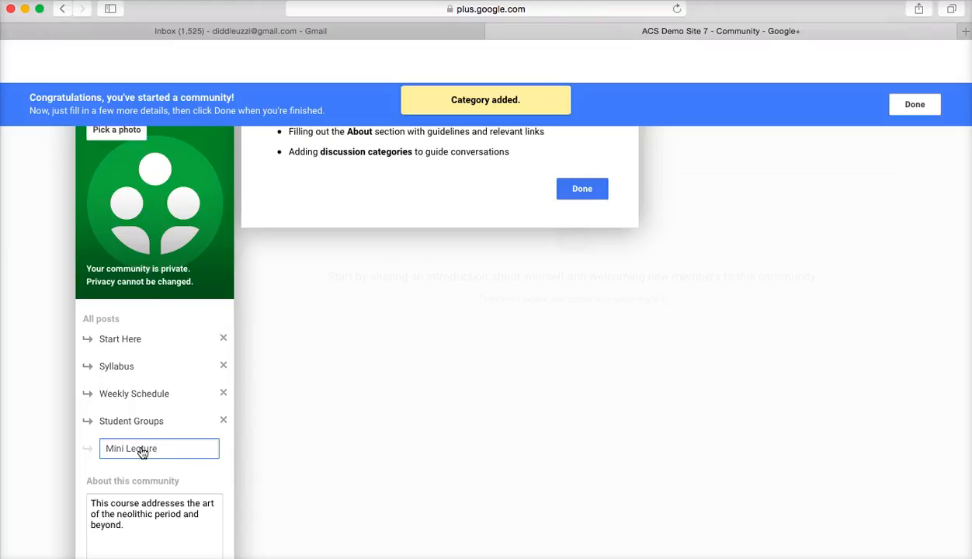
key("Return")
left_click(156, 477)
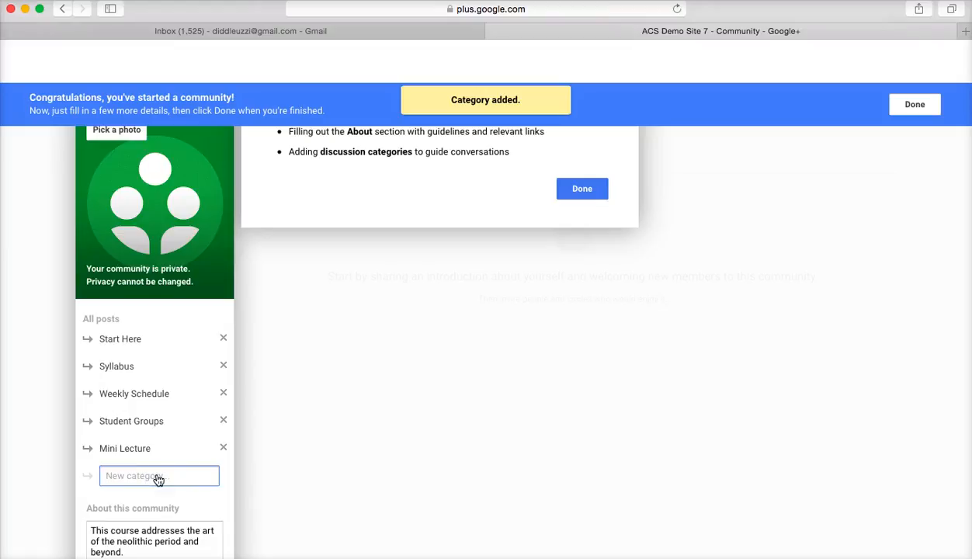
type("Prof Announcements")
key("Return")
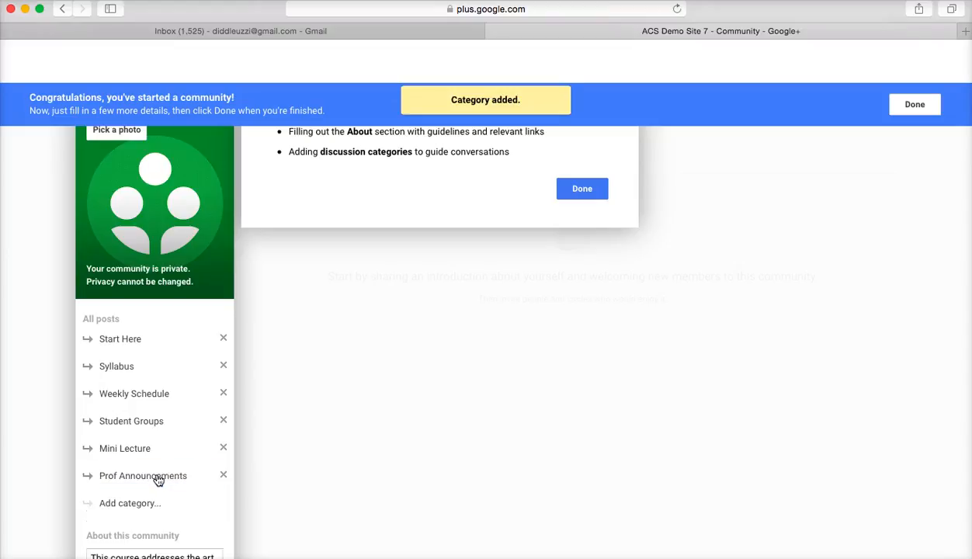
left_click(130, 503)
type("R")
key("BackSpace")
type("Web Desources")
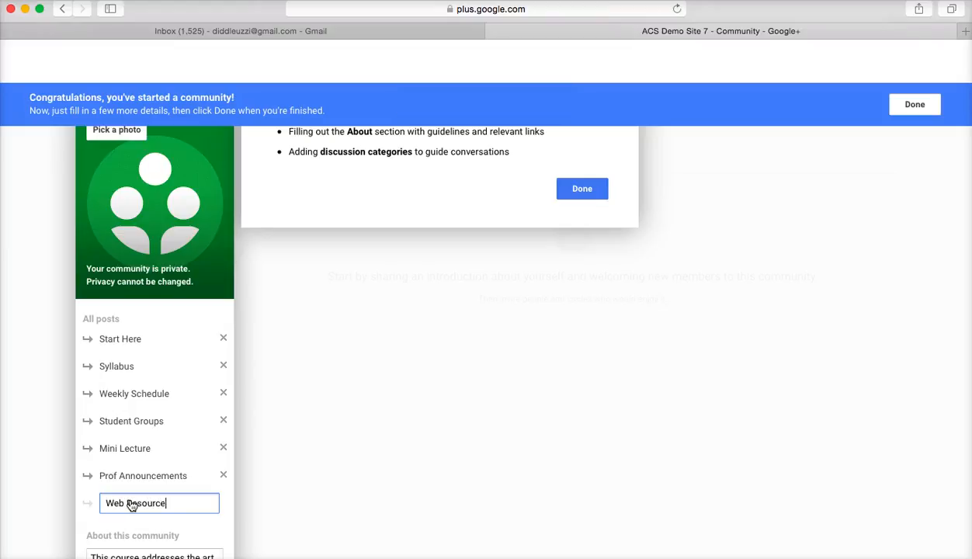
left_click(129, 513)
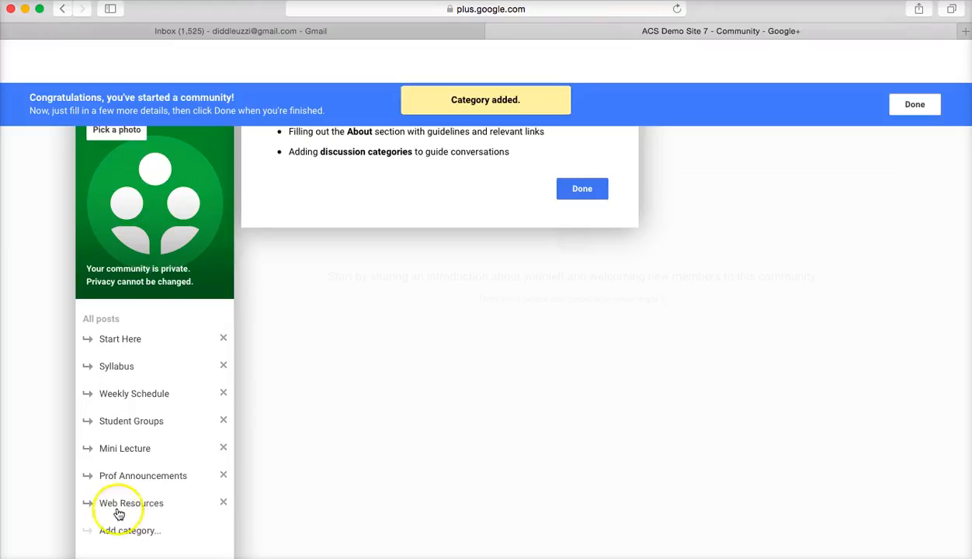
scroll(147, 510, "down", 2)
Add 'Assignment' and 'Week 1' as discussion categories
left_click(147, 481)
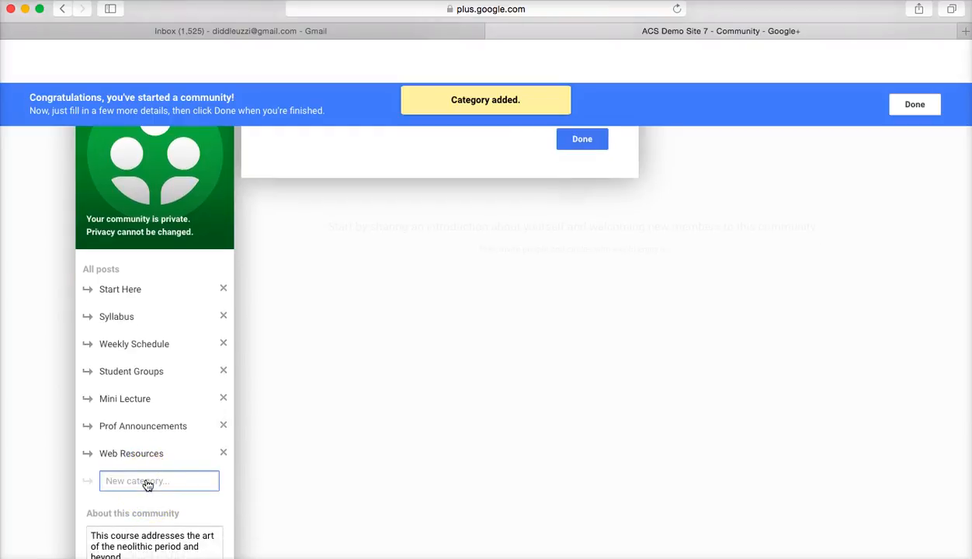
type("A")
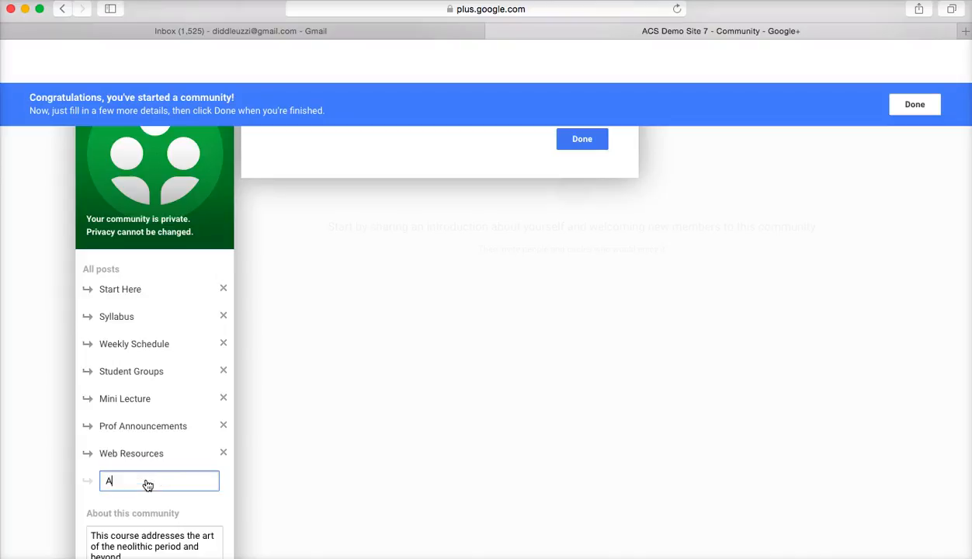
type("ssignment")
key("Return")
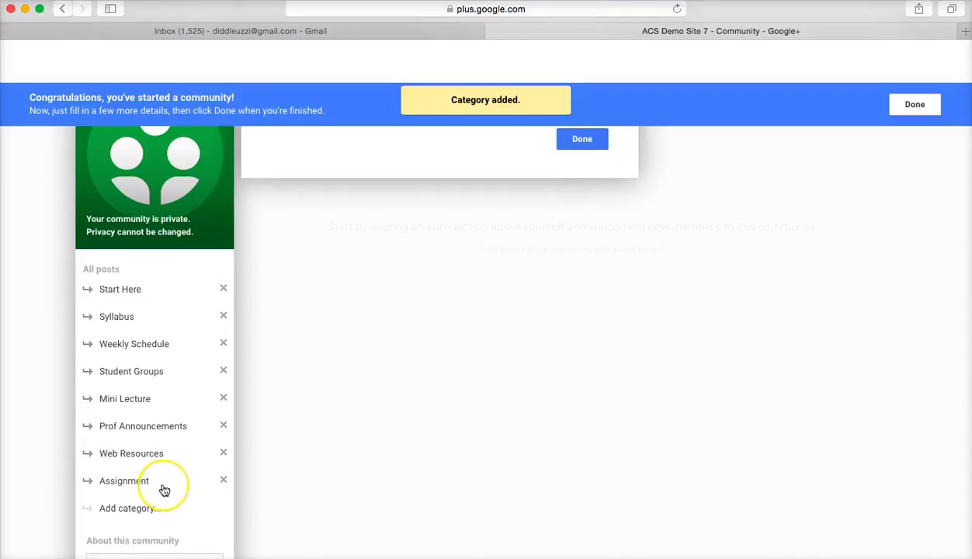
scroll(160, 489, "down", 2)
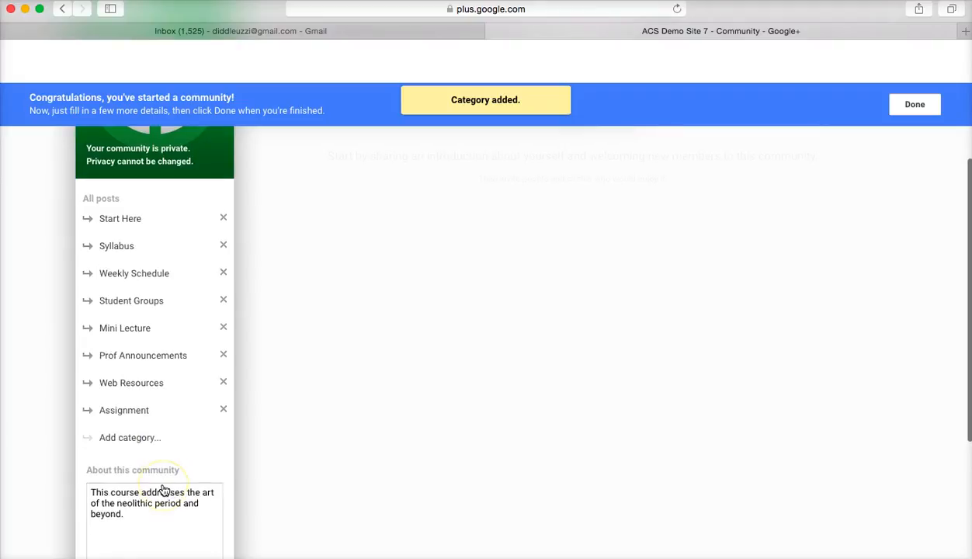
left_click(150, 439)
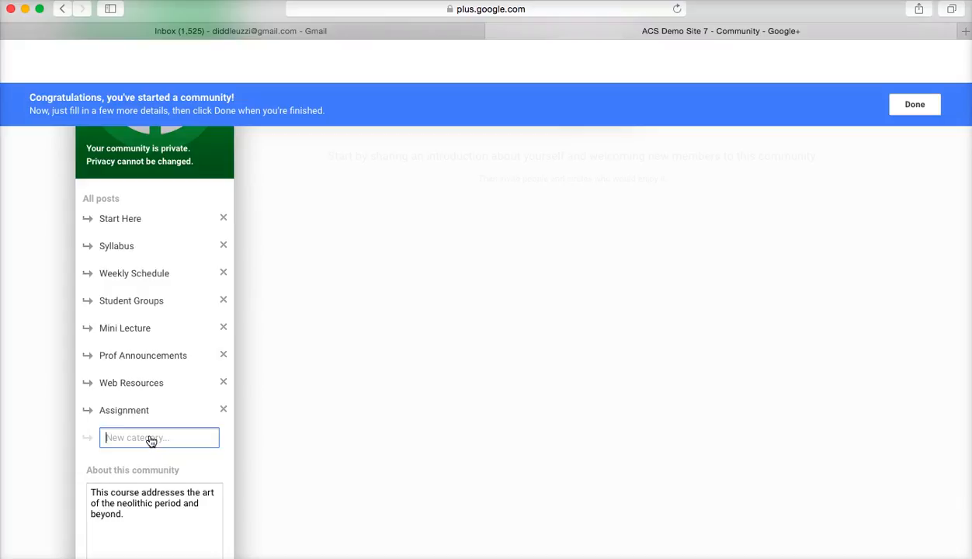
type("Week 1")
key("Return")
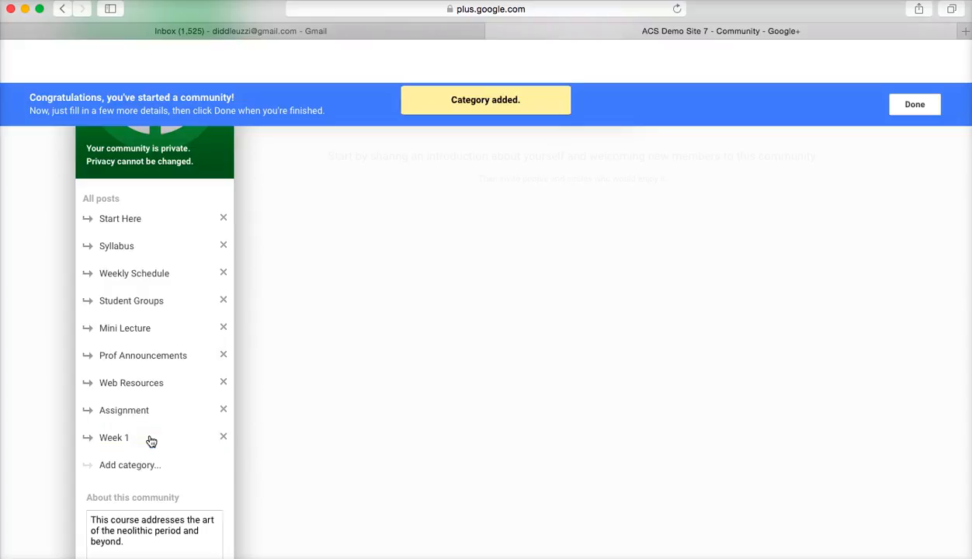
Add 'Week 2' as a category and scroll back to the setup popup
left_click(128, 463)
type("Week")
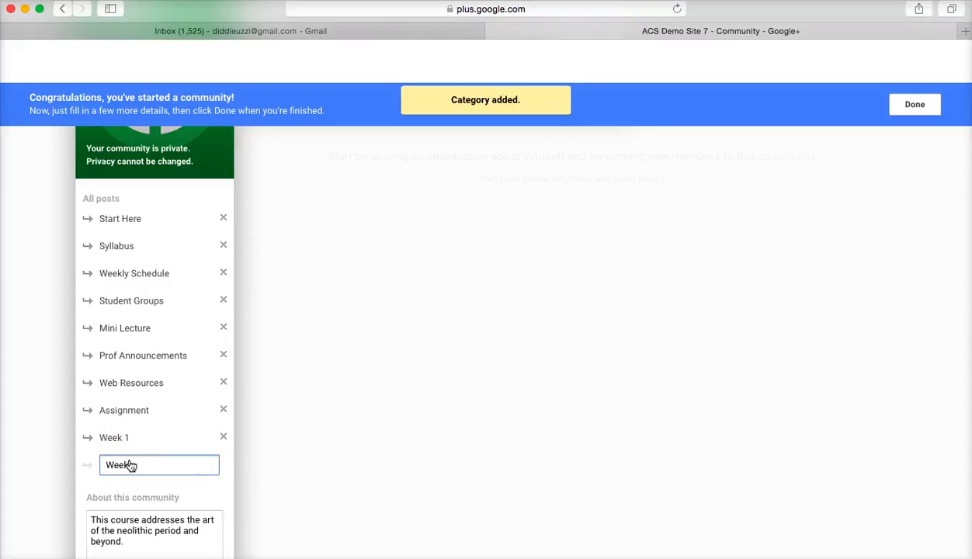
type(" 2")
key("Return")
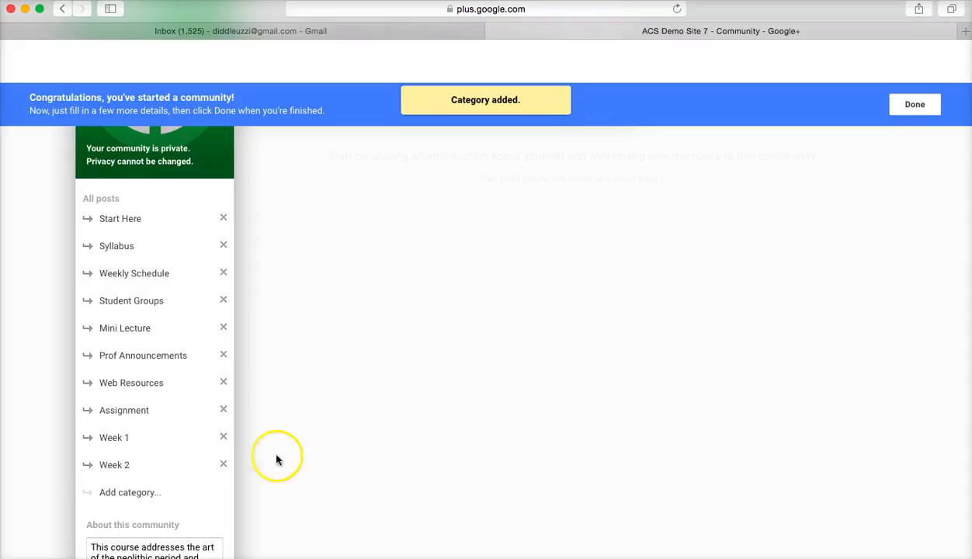
scroll(276, 460, "down", 5)
scroll(284, 460, "up", 8)
scroll(284, 459, "down", 2)
scroll(284, 459, "down", 2)
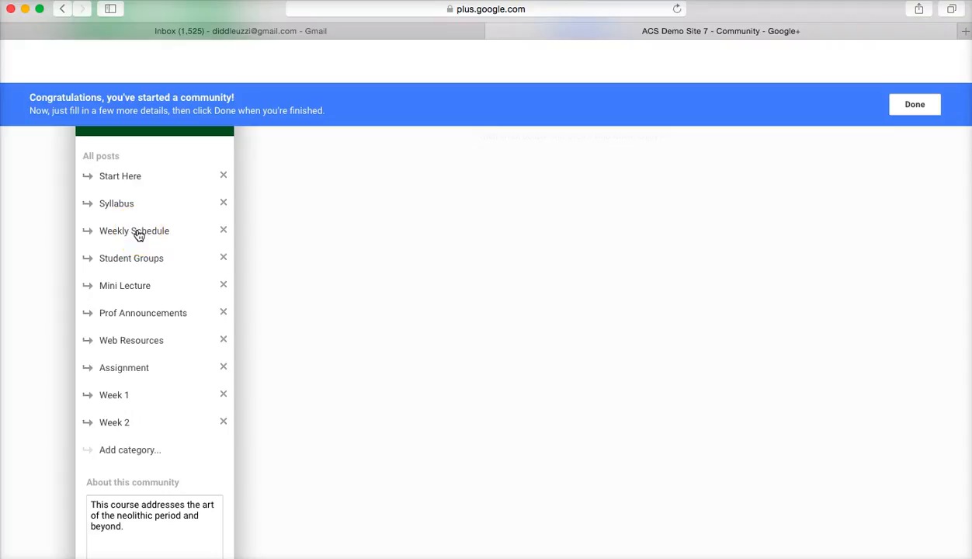
scroll(340, 242, "up", 5)
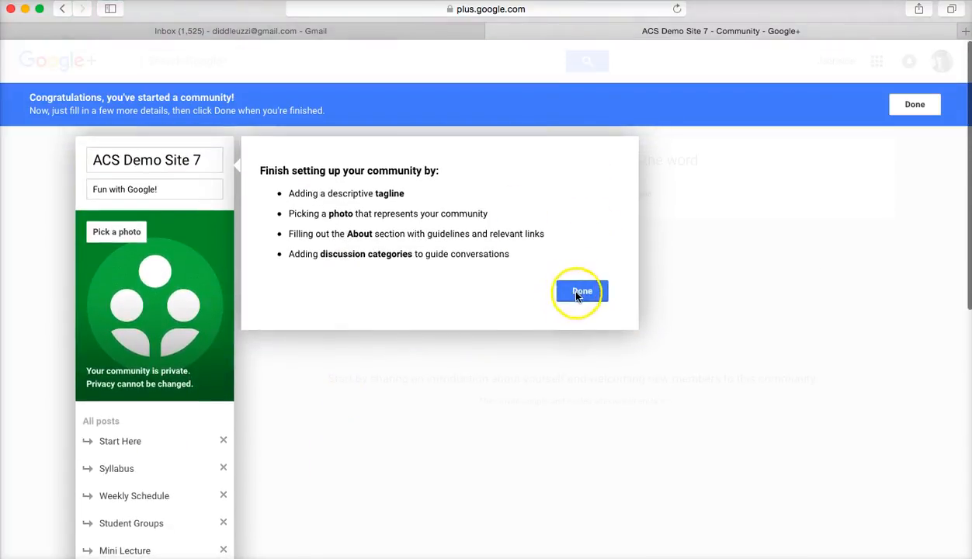
Finish setup, then invite a colleague's e-mail address with the comment 'Please join us!'
left_click(578, 294)
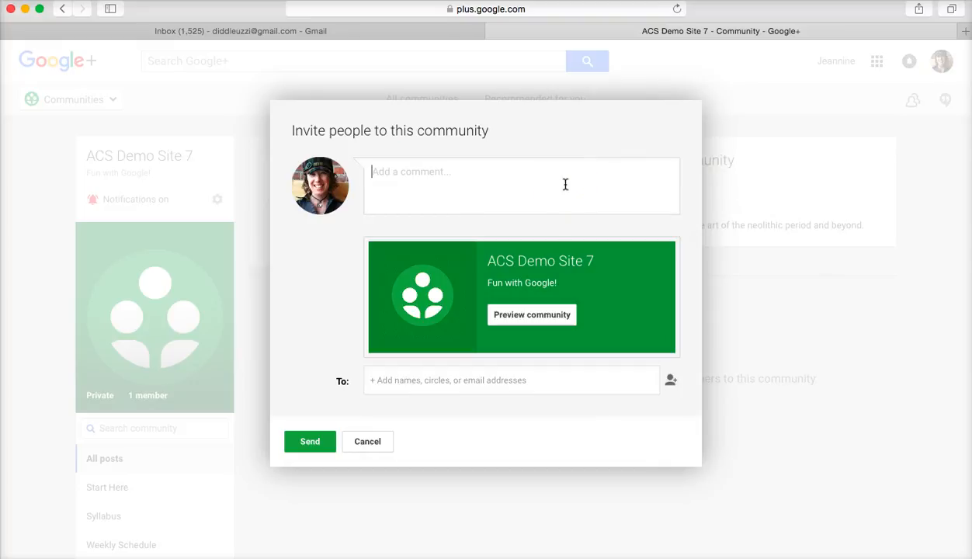
type("Please join us!")
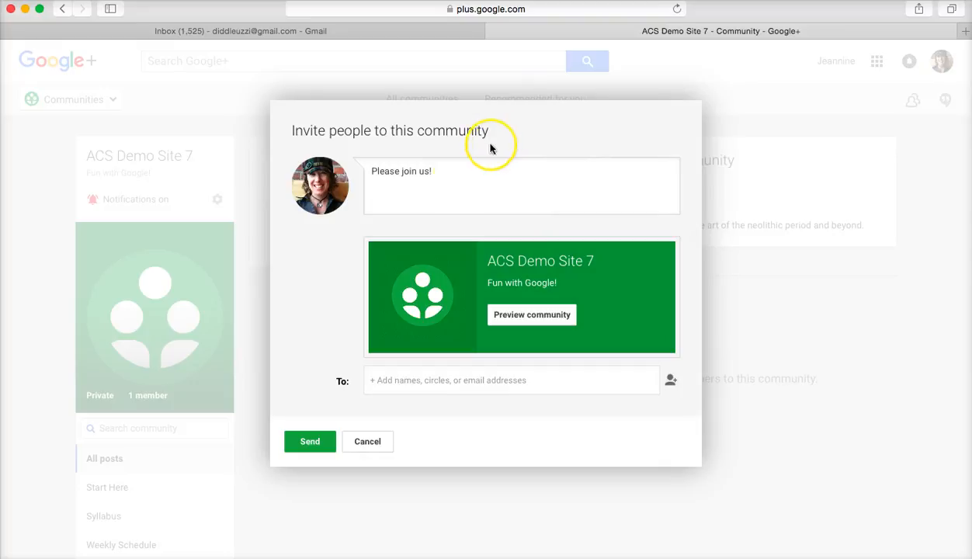
left_click(433, 382)
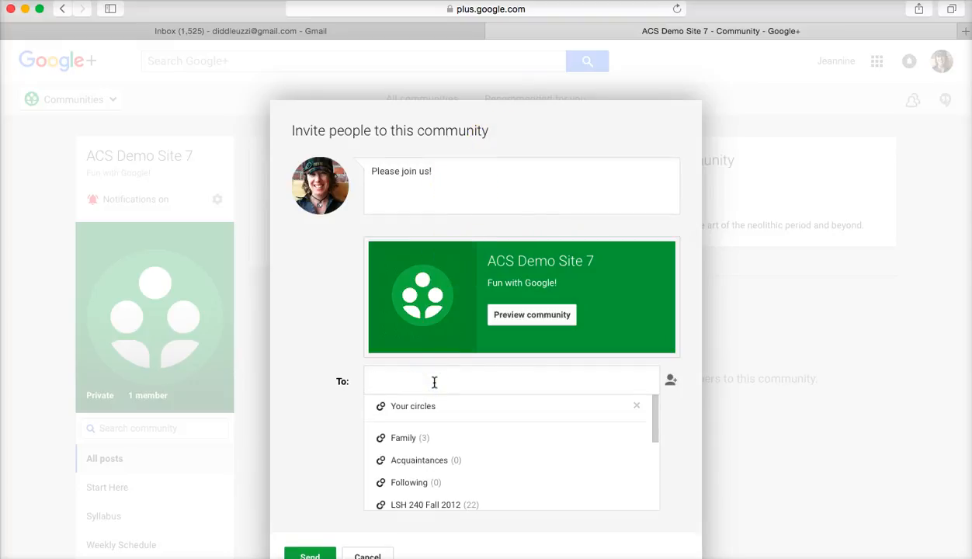
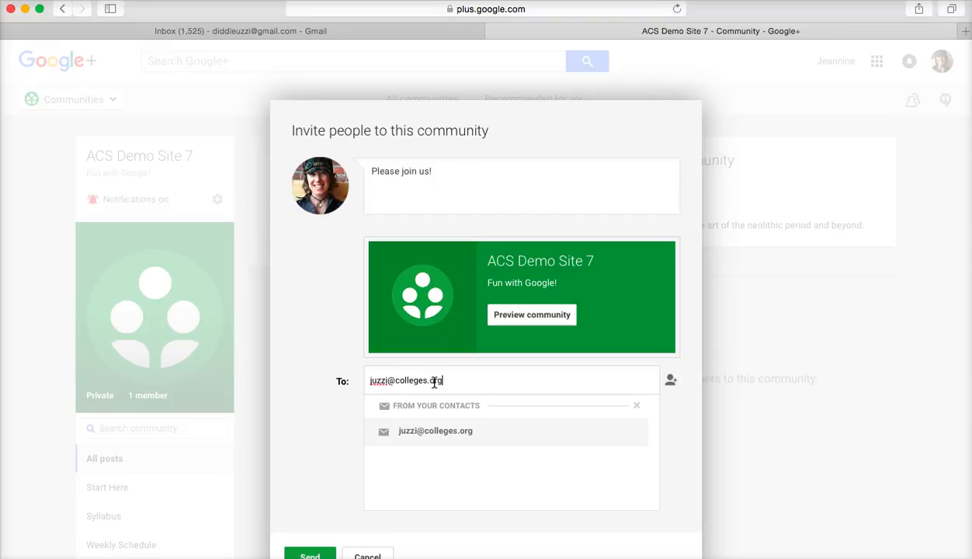
key("Return")
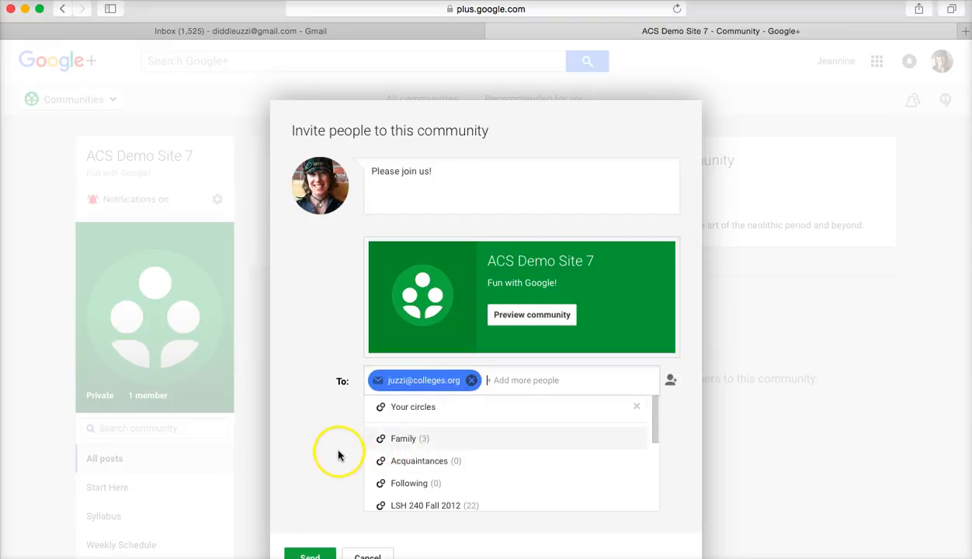
scroll(330, 439, "down", 2)
left_click(322, 494)
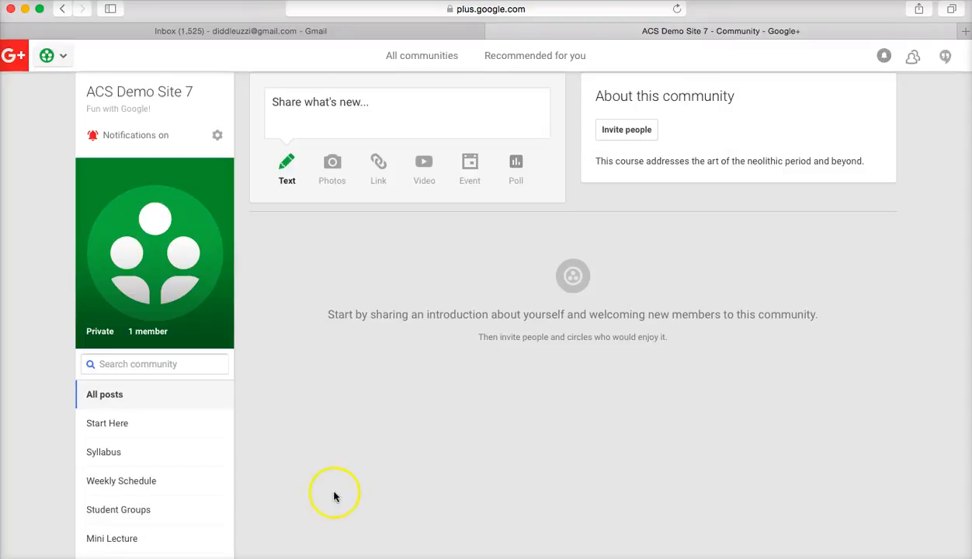
scroll(388, 454, "up", 2)
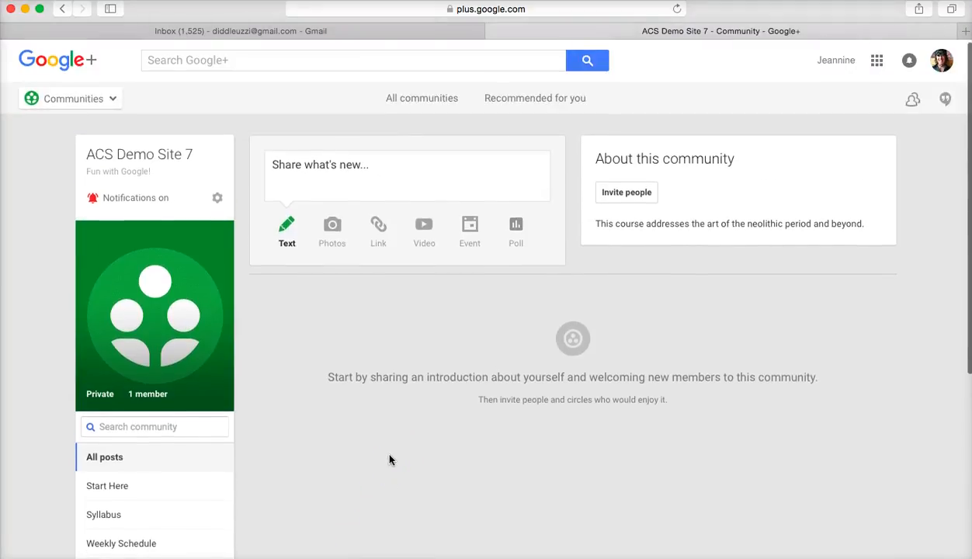
scroll(389, 459, "down", 8)
scroll(390, 459, "down", 2)
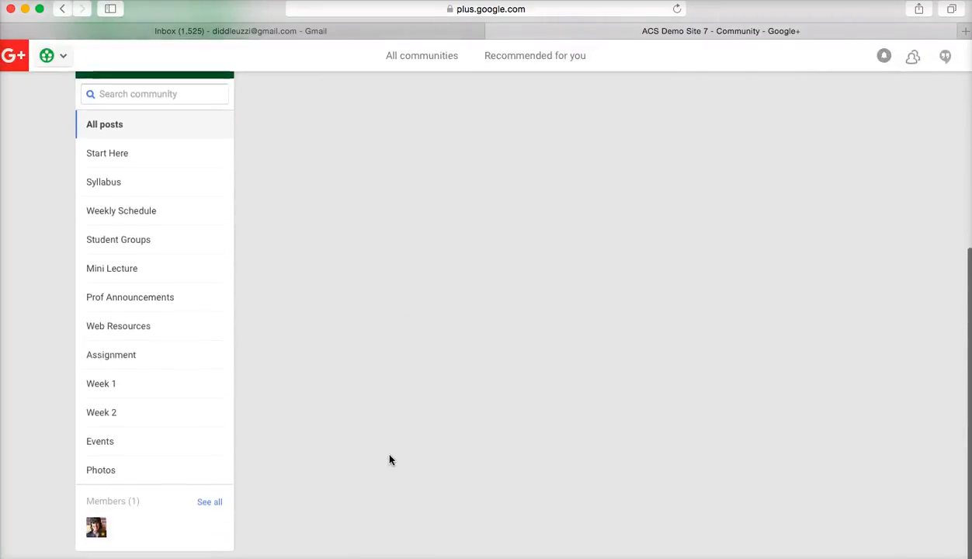
left_click(160, 502)
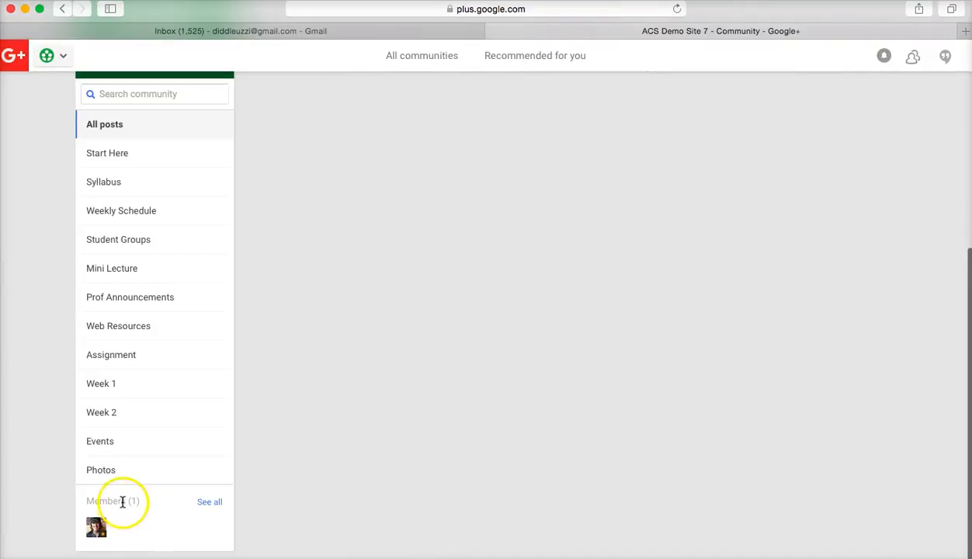
mouse_move(95, 529)
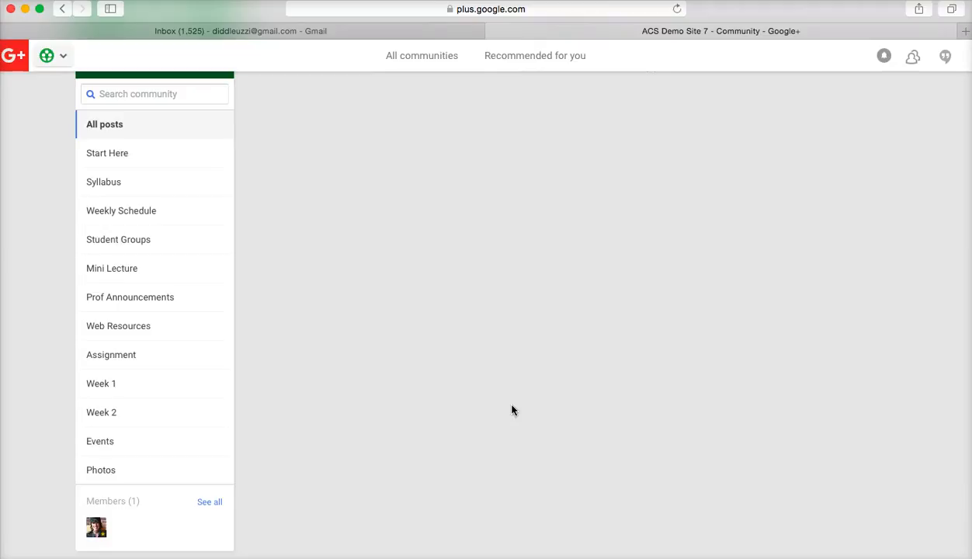
scroll(521, 363, "up", 5)
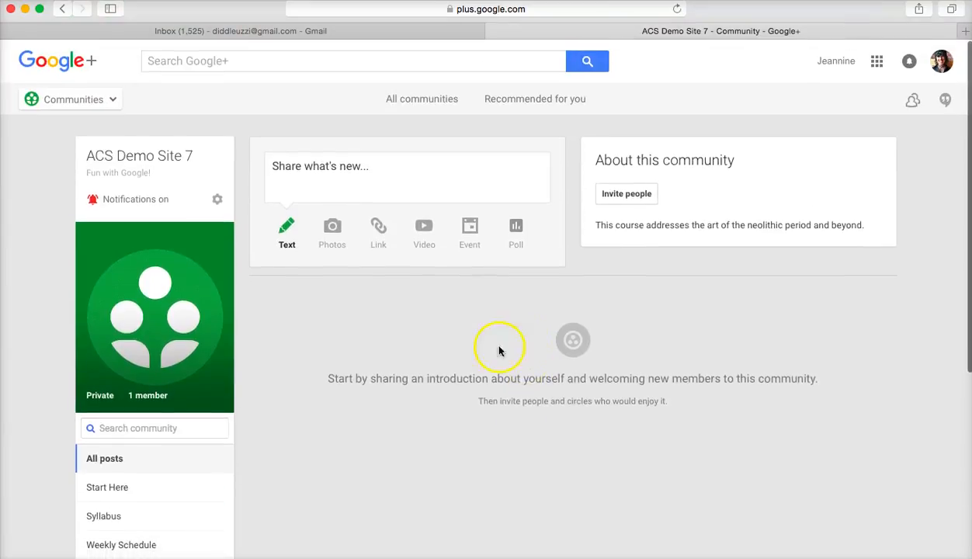
scroll(440, 329, "down", 1)
scroll(439, 329, "up", 1)
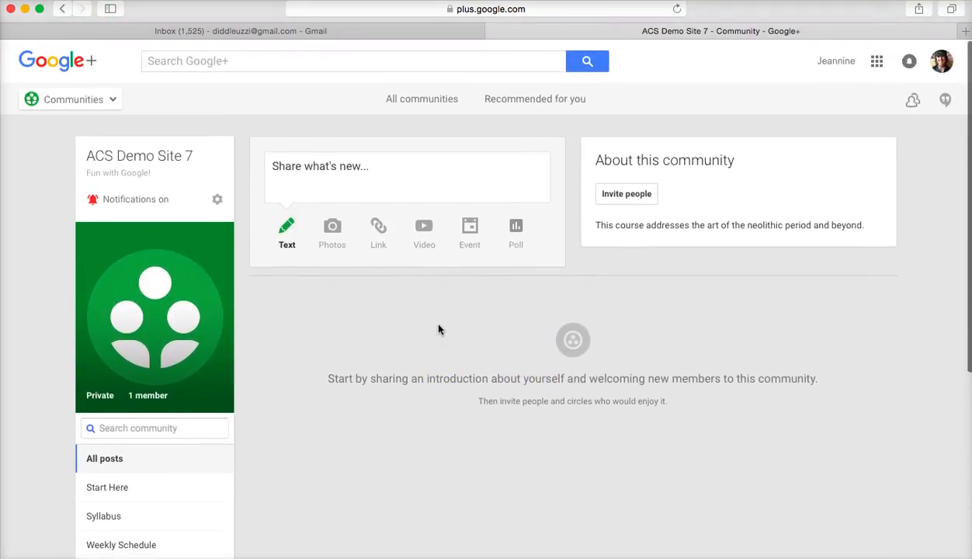